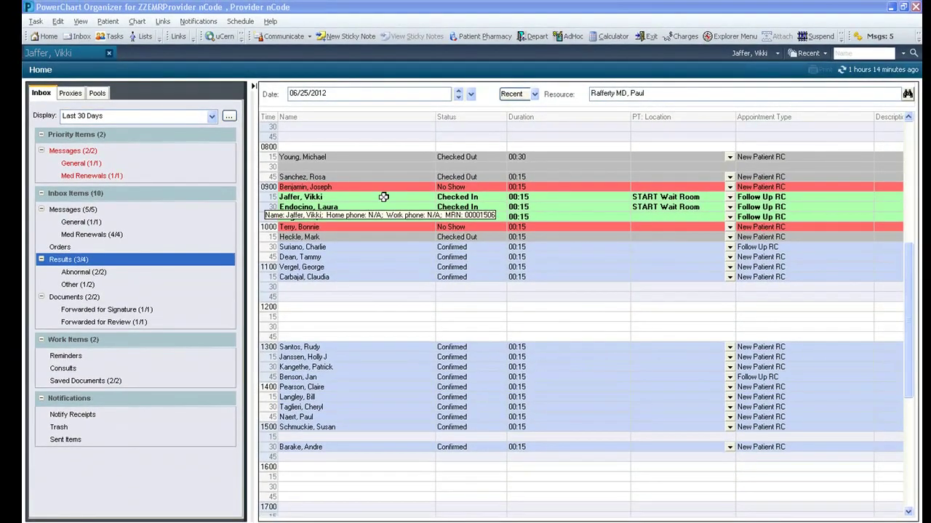
- Open the 09:15 checked-in patient's chart and scroll through her Ambulatory Summary
{"action": "double_click", "coordinate": [383, 197]}
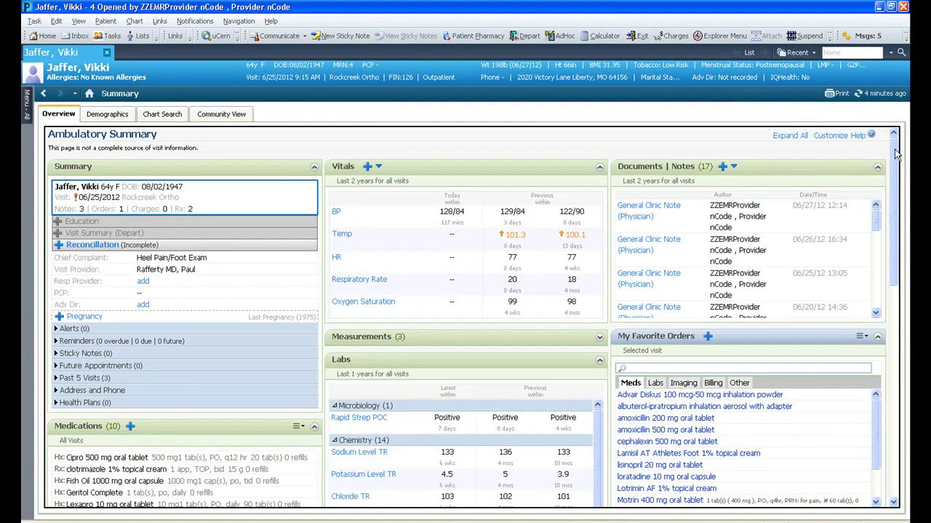
{"action": "left_click_drag", "start_coordinate": [897, 155], "coordinate": [897, 163]}
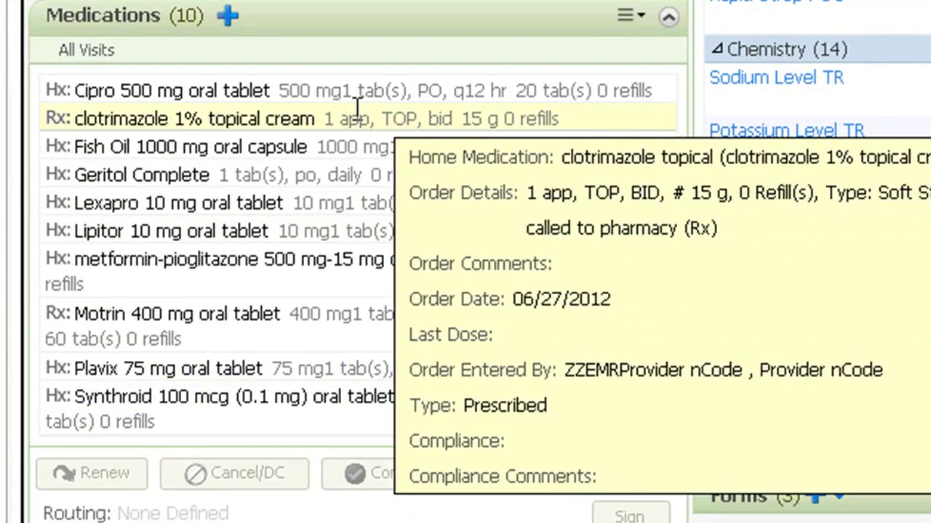
- From the clotrimazole prescription, order and sign Lamisil AT Athletes Foot 1% cream from favorites
{"action": "left_click", "coordinate": [357, 116]}
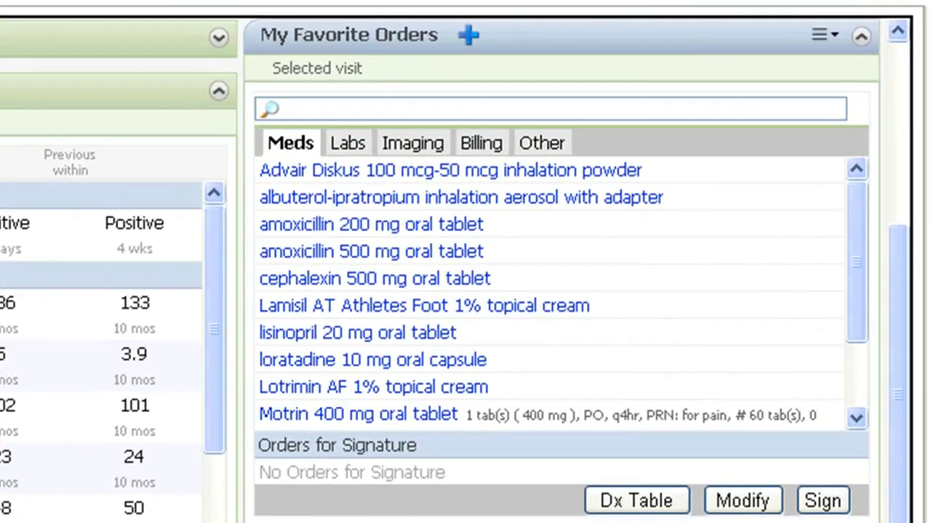
{"action": "left_click", "coordinate": [314, 307]}
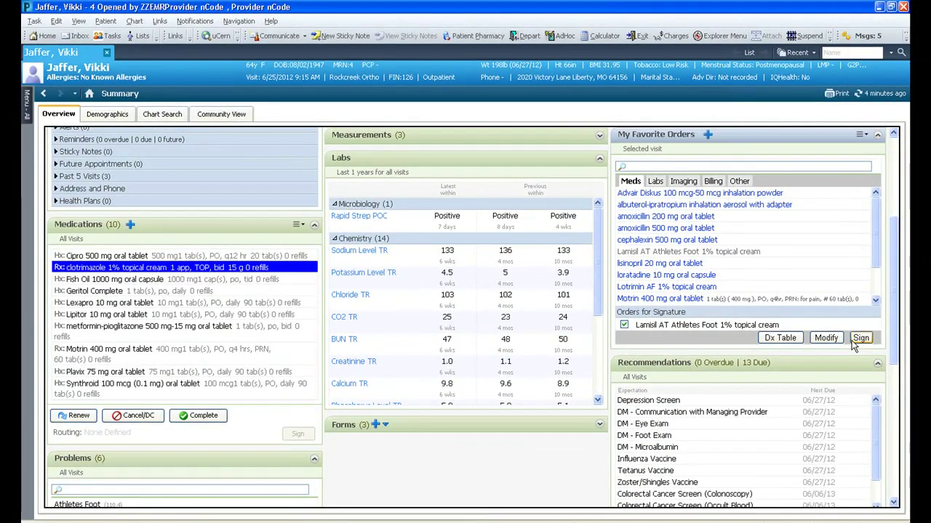
{"action": "left_click", "coordinate": [856, 340]}
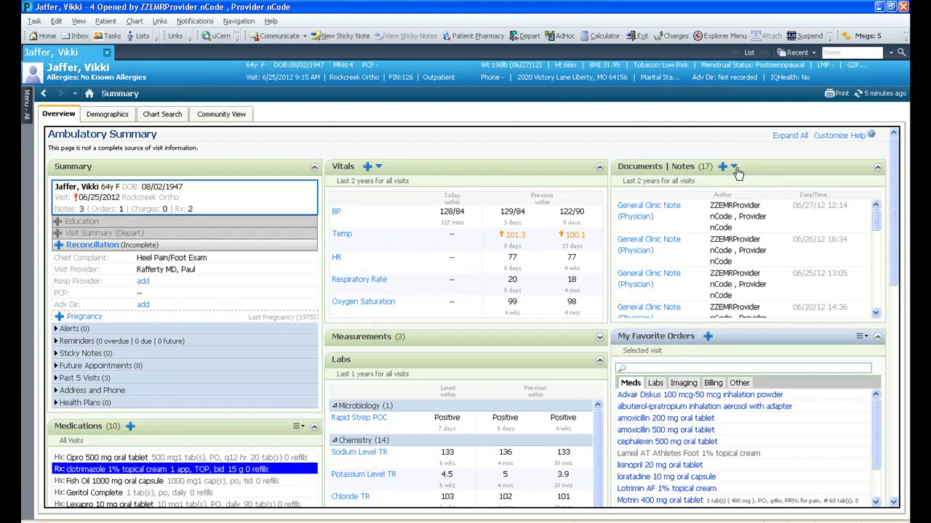
- Start a Podiatry Visit note and add 'on the fly' as free-text heel pain timing
{"action": "left_click", "coordinate": [734, 167]}
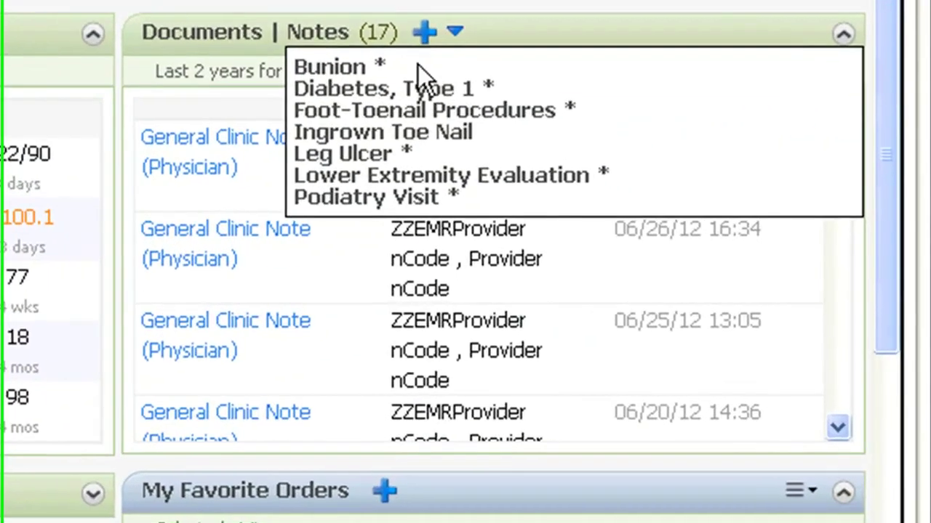
{"action": "left_click", "coordinate": [420, 198]}
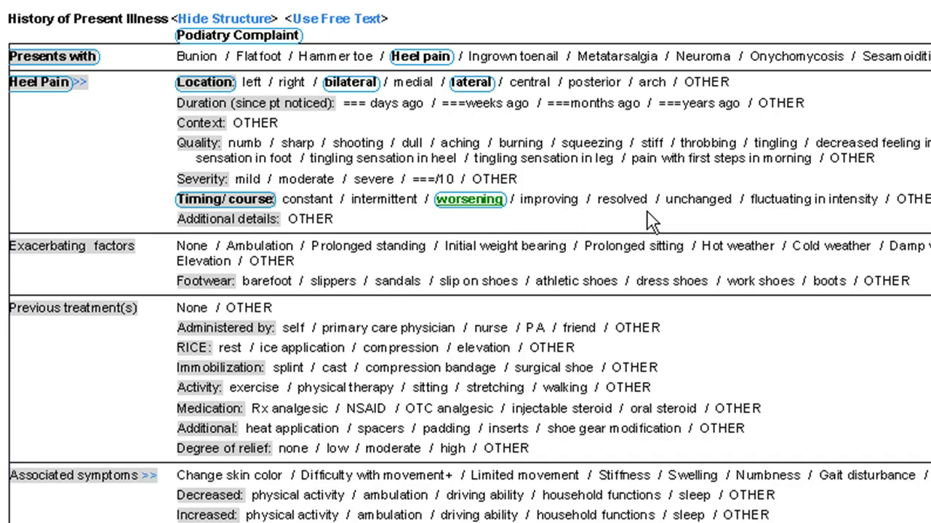
{"action": "left_click", "coordinate": [911, 202]}
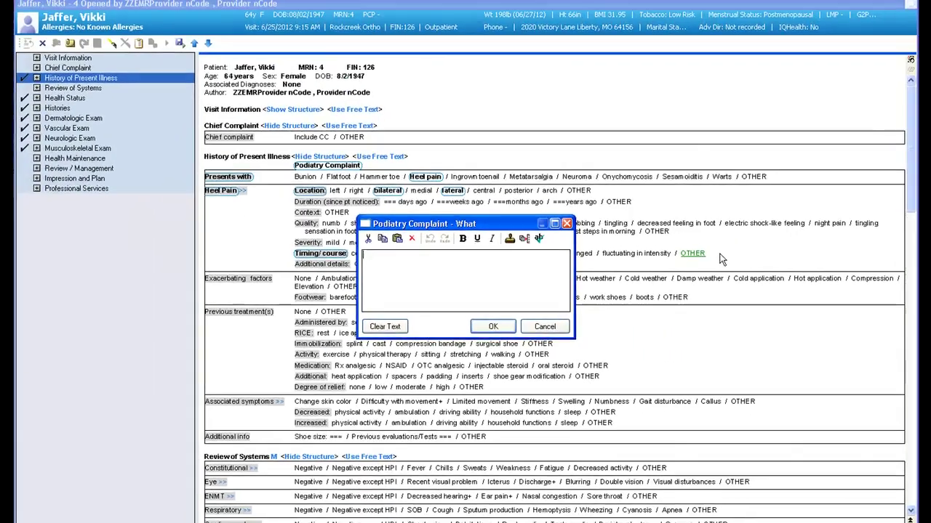
{"action": "type", "text": "on the fly"}
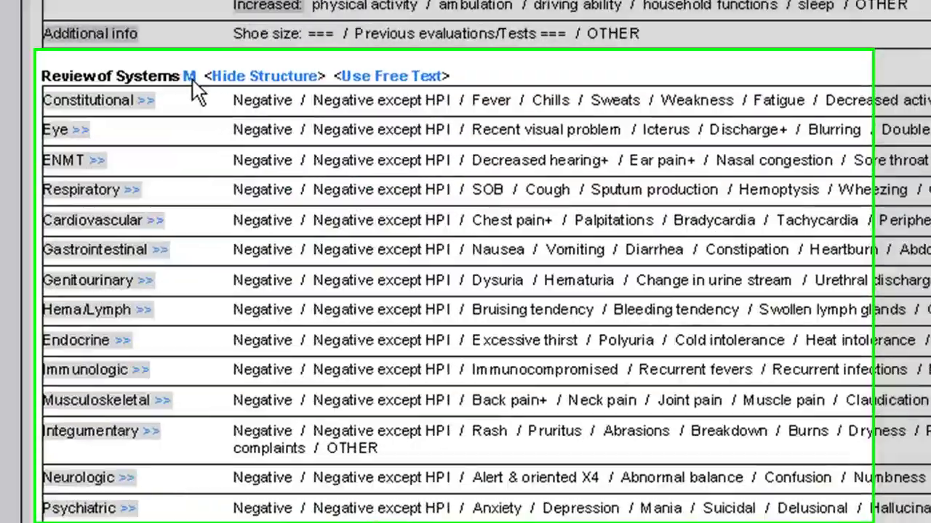
- Apply the podiatry review-of-systems template and draw a left-foot monofilament line labelled 'normal'
{"action": "left_click", "coordinate": [277, 302]}
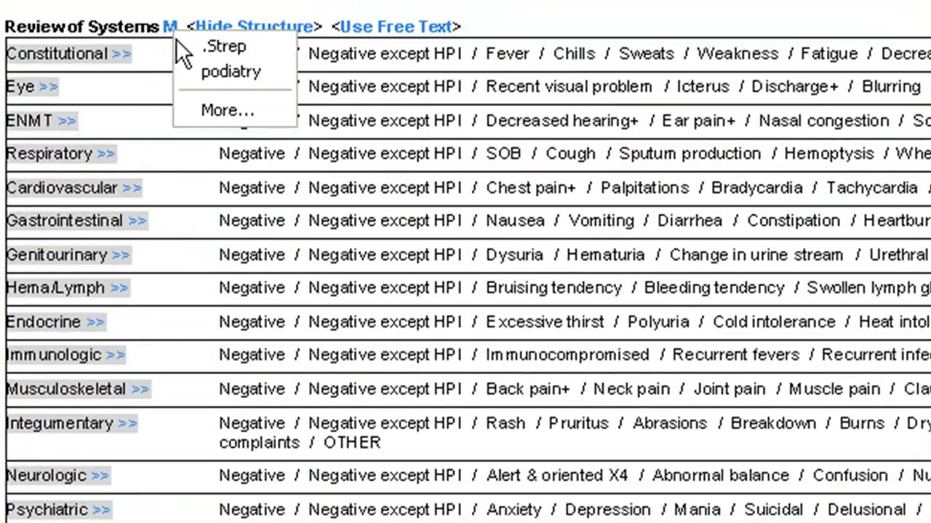
{"action": "left_click", "coordinate": [218, 71]}
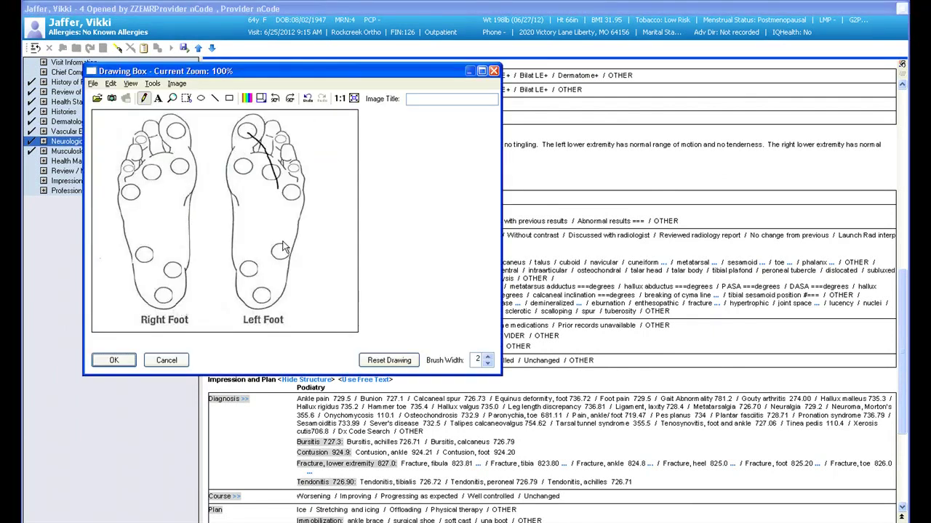
{"action": "left_click_drag", "start_coordinate": [283, 248], "coordinate": [263, 290]}
{"action": "left_click", "coordinate": [157, 98]}
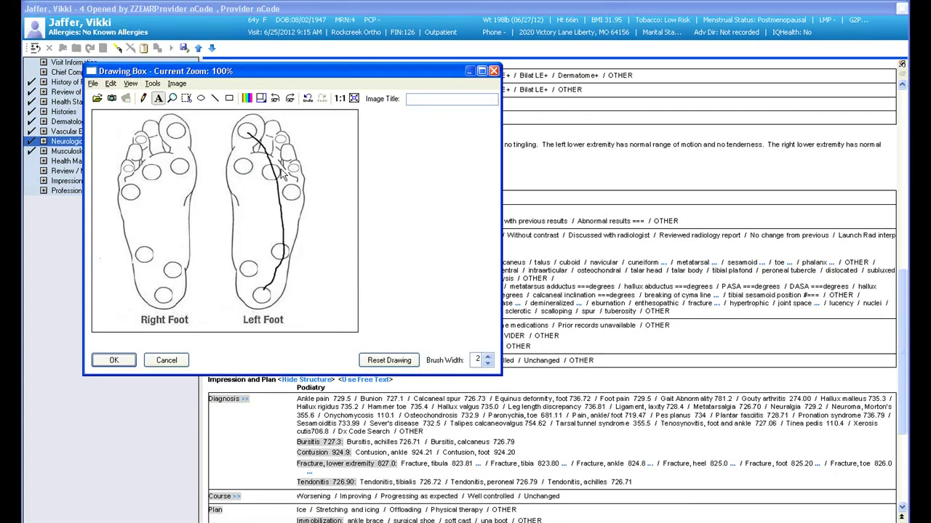
{"action": "left_click", "coordinate": [322, 196]}
{"action": "type", "text": "normal"}
{"action": "left_click", "coordinate": [114, 360]}
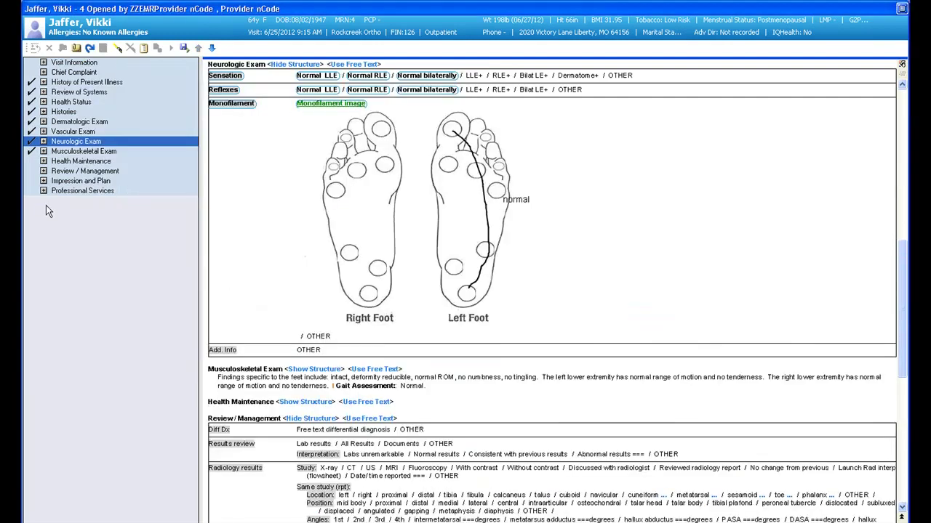
{"action": "left_click", "coordinate": [66, 181]}
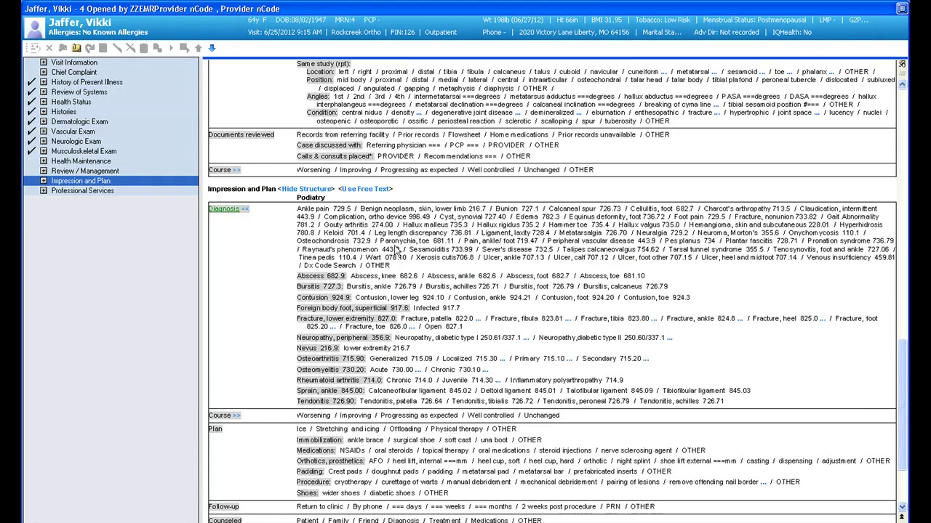
- Enter plantar fasciitis as an OTHER diagnosis and sign a favorite Motrin 400 mg oral tablet order
{"action": "left_click", "coordinate": [385, 265]}
{"action": "left_click", "coordinate": [492, 327]}
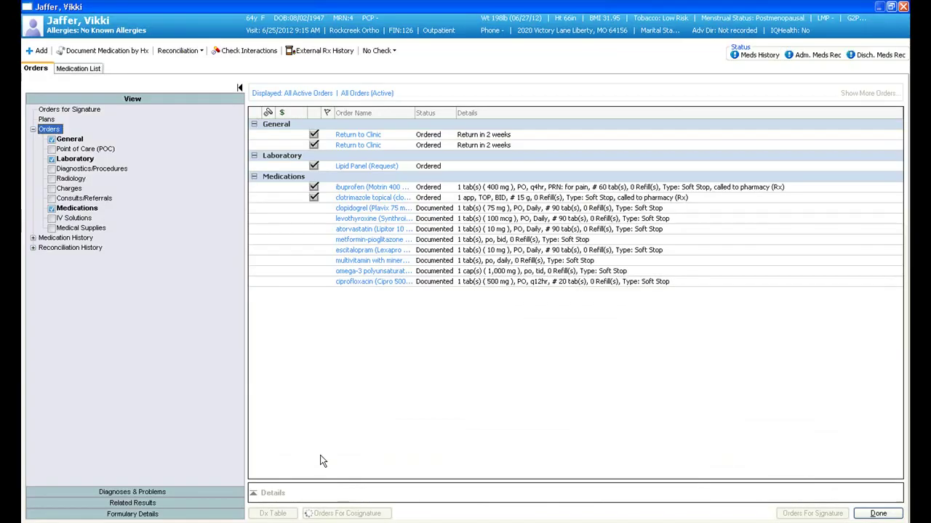
{"action": "left_click", "coordinate": [38, 51]}
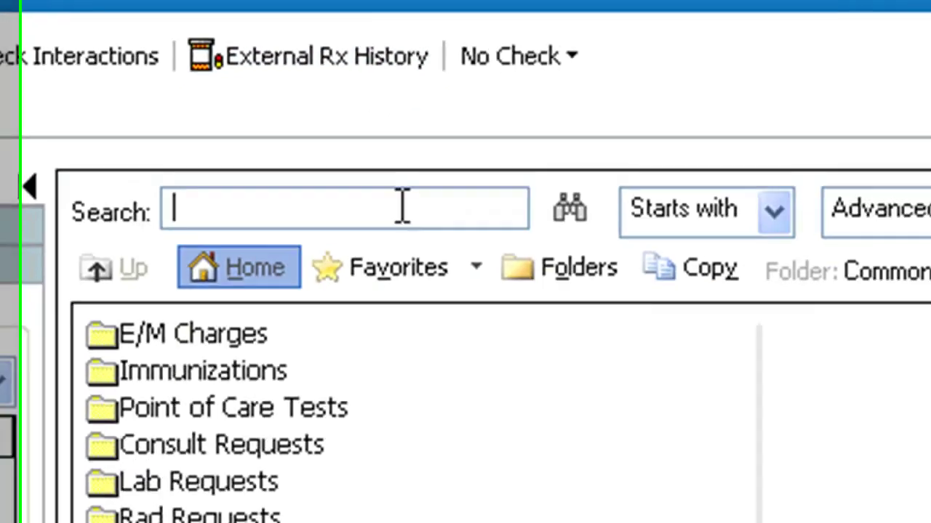
{"action": "left_click", "coordinate": [187, 131]}
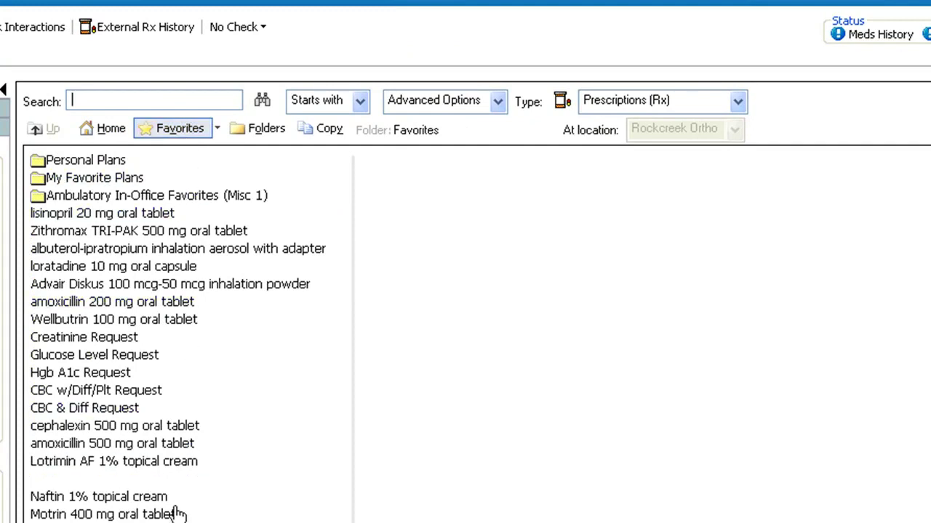
{"action": "left_click", "coordinate": [133, 515]}
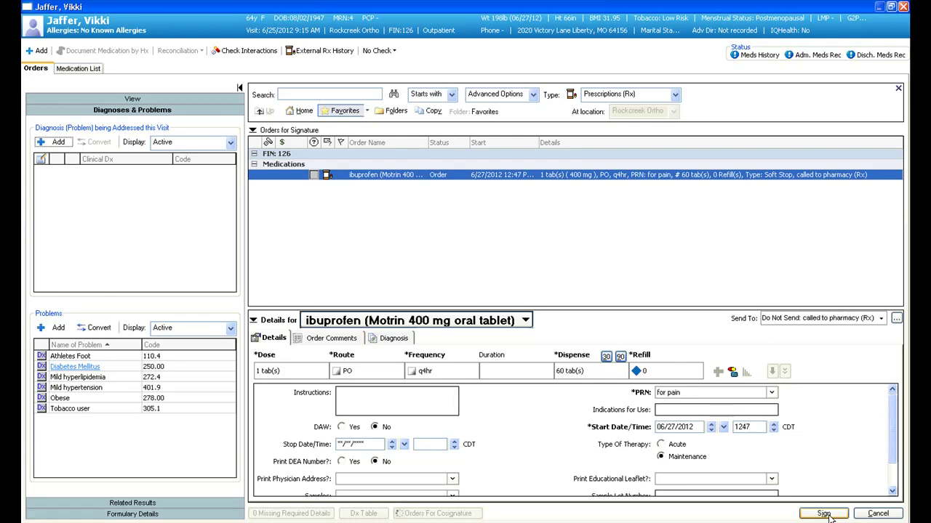
{"action": "left_click", "coordinate": [824, 514]}
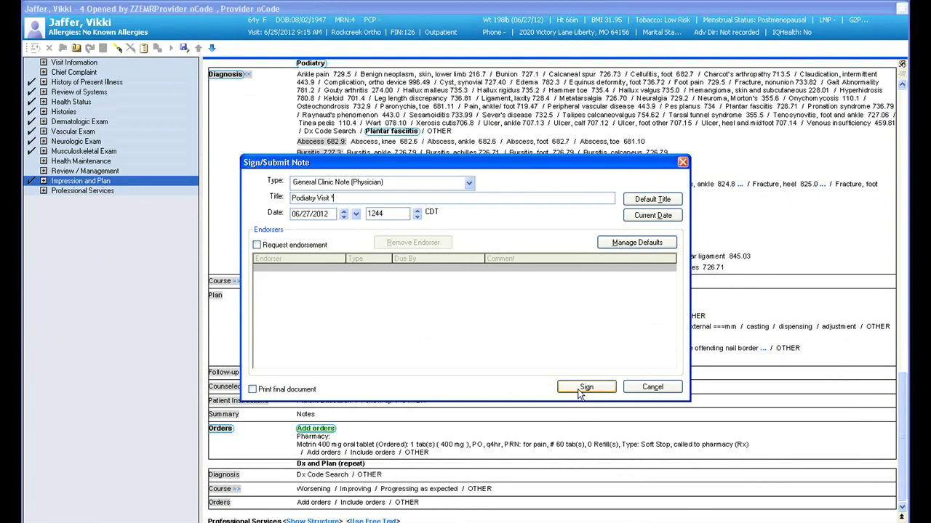
- Sign and submit the note titled 'Podiatry Visit 1'
{"action": "left_click", "coordinate": [579, 390]}
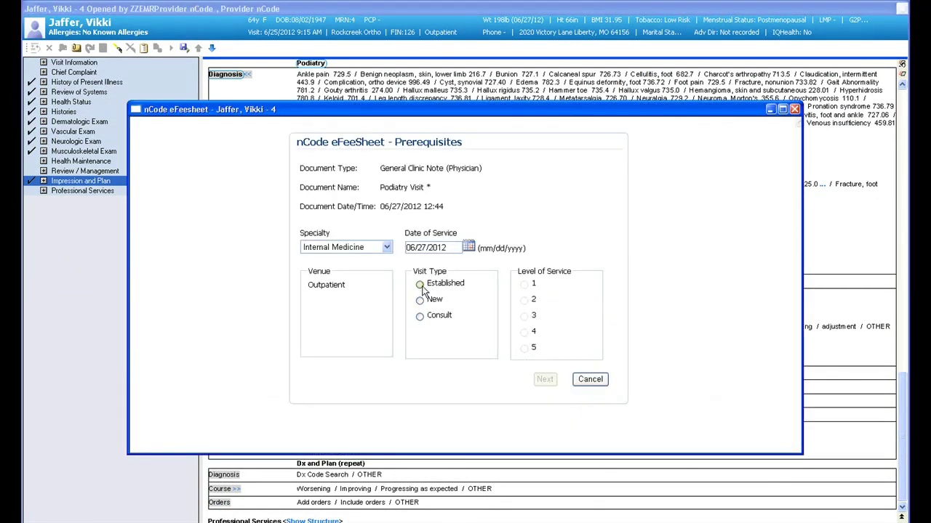
- Set visit type Established and level of service 2, review the 99212 feedback, and submit
{"action": "left_click", "coordinate": [420, 285]}
{"action": "left_click", "coordinate": [524, 300]}
{"action": "key", "text": "Return"}
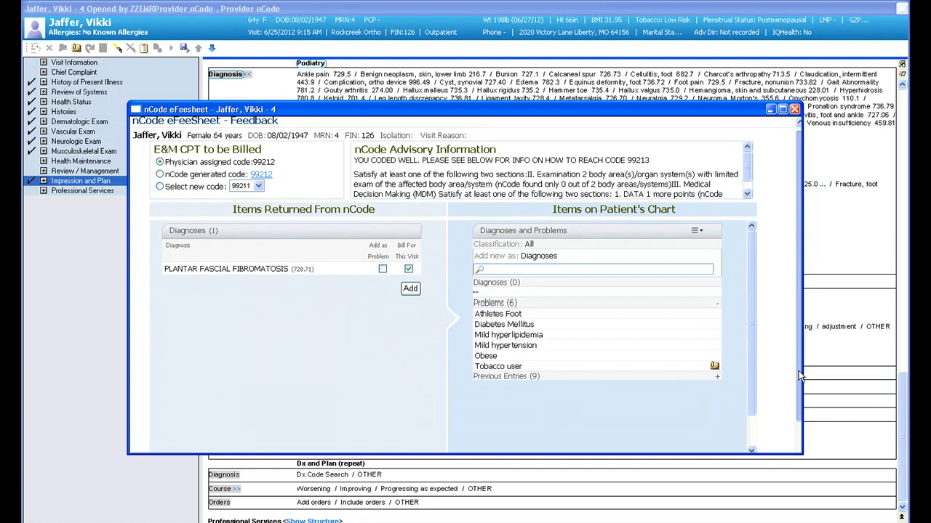
{"action": "left_click_drag", "start_coordinate": [800, 371], "coordinate": [807, 420]}
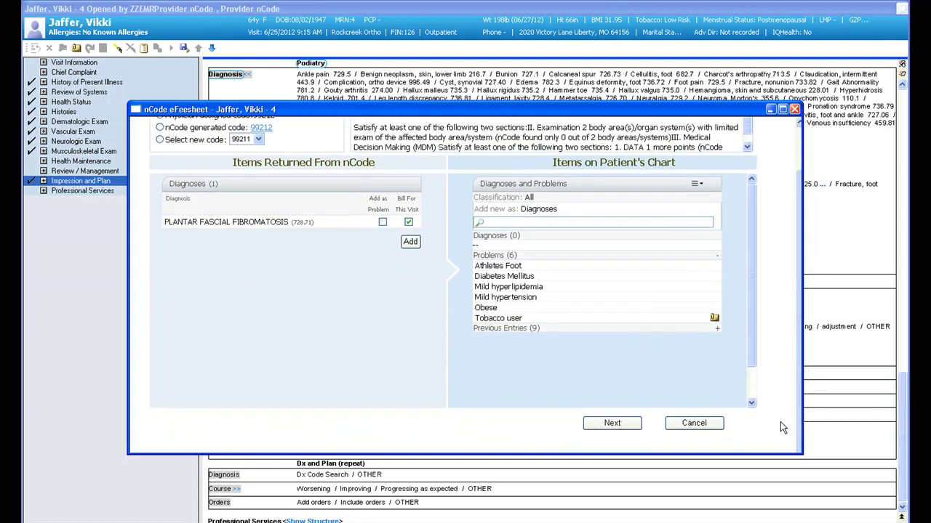
{"action": "left_click", "coordinate": [620, 425]}
- Return to the provider's 06/25/2012 home appointment schedule
{"action": "left_click", "coordinate": [32, 38]}
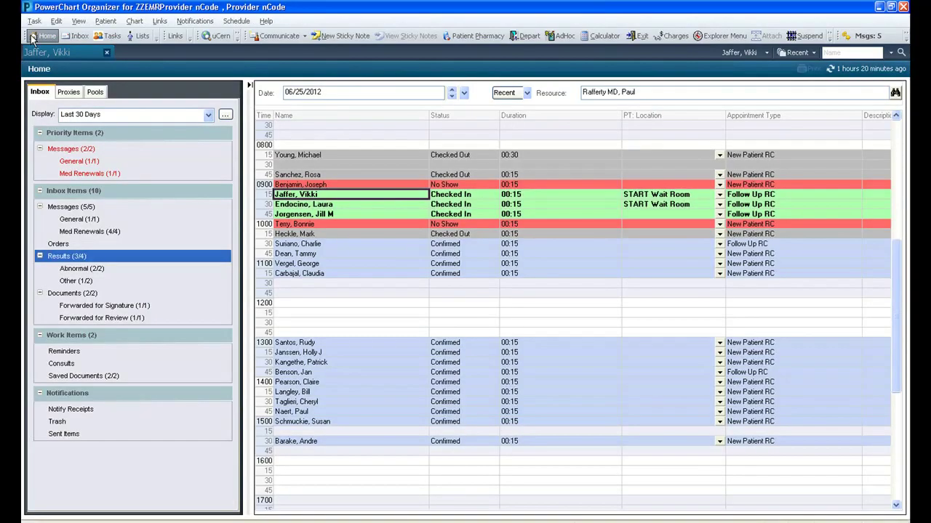